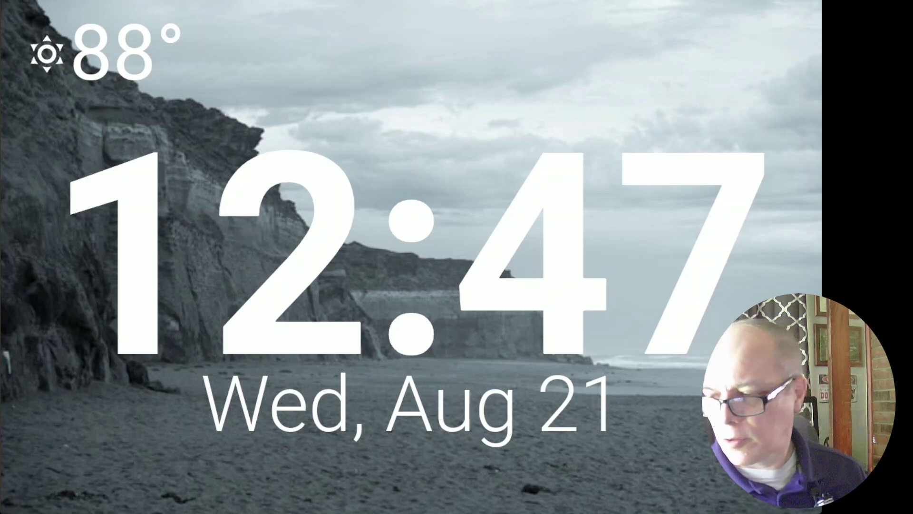
Leave the View Assist clock and bring up the Home Assistant Overview dashboard in the browser
key(XF86AudioRaiseVolume)
key(XF86AudioRaiseVolume)
key(XF86AudioRaiseVolume)
key(XF86AudioRaiseVolume)
key(XF86AudioRaiseVolume)
key(XF86AudioRaiseVolume)
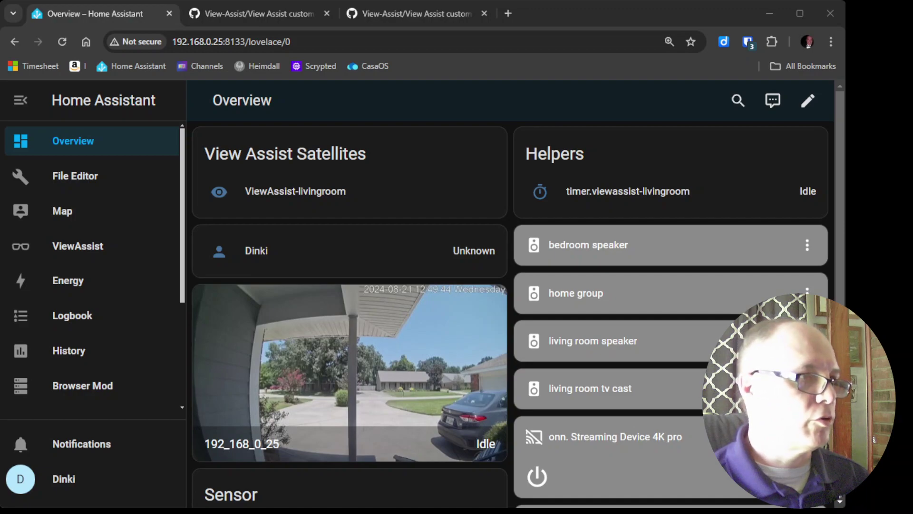
Go to Settings > Devices & services to reach the Integrations page
scroll(90, 266, down, 3)
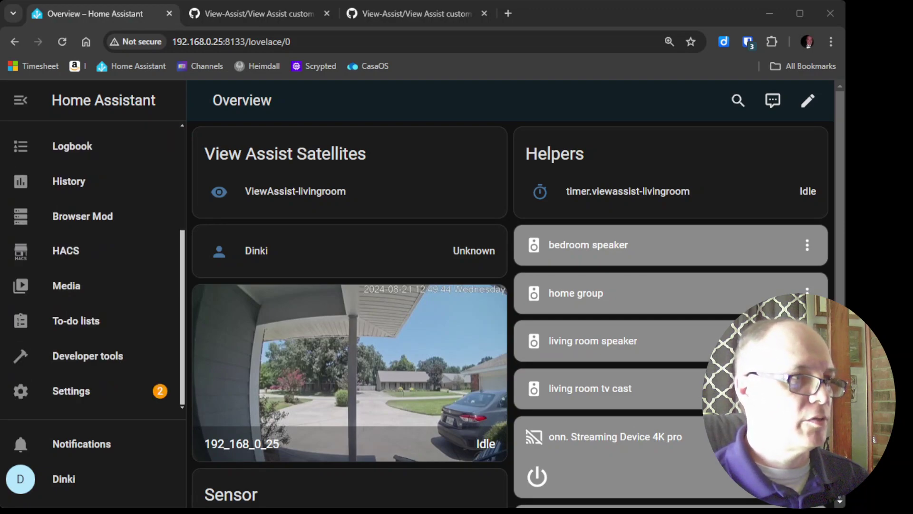
click(72, 392)
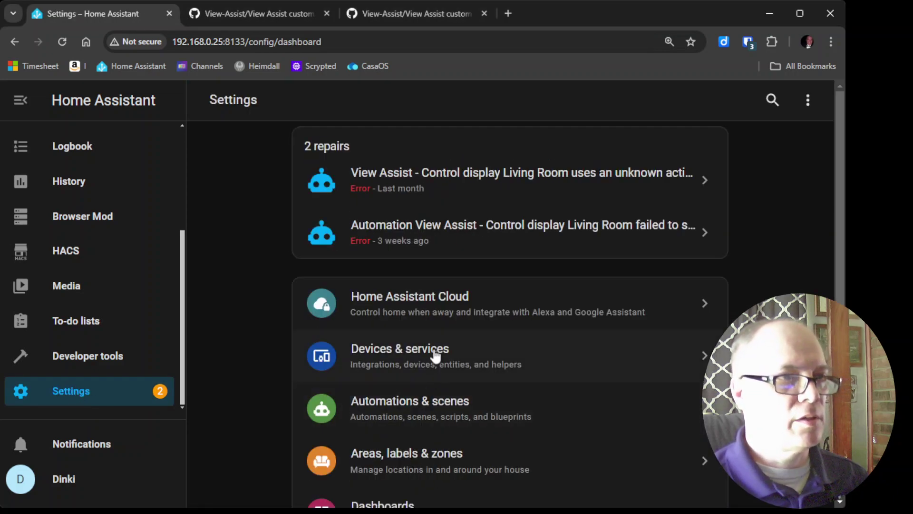
click(403, 369)
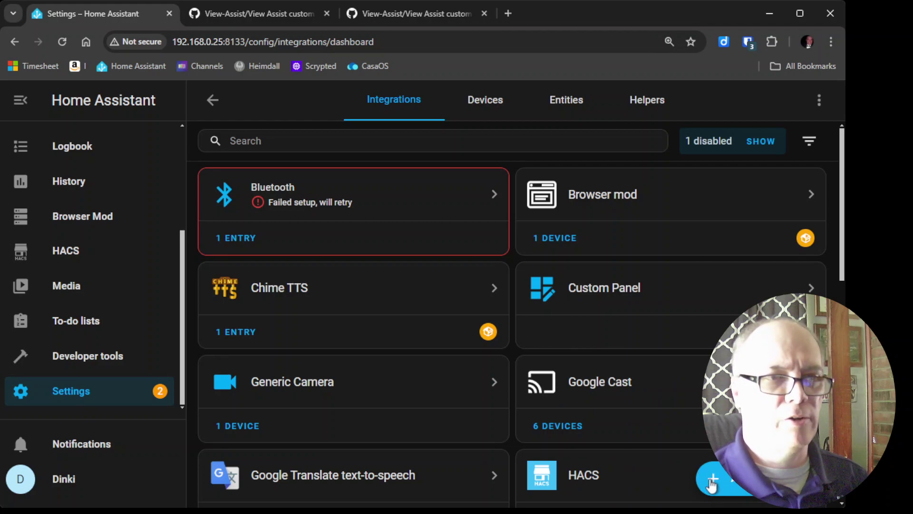
Add the Waze Travel Time integration, pasting the same address as Origin and Destination
click(711, 480)
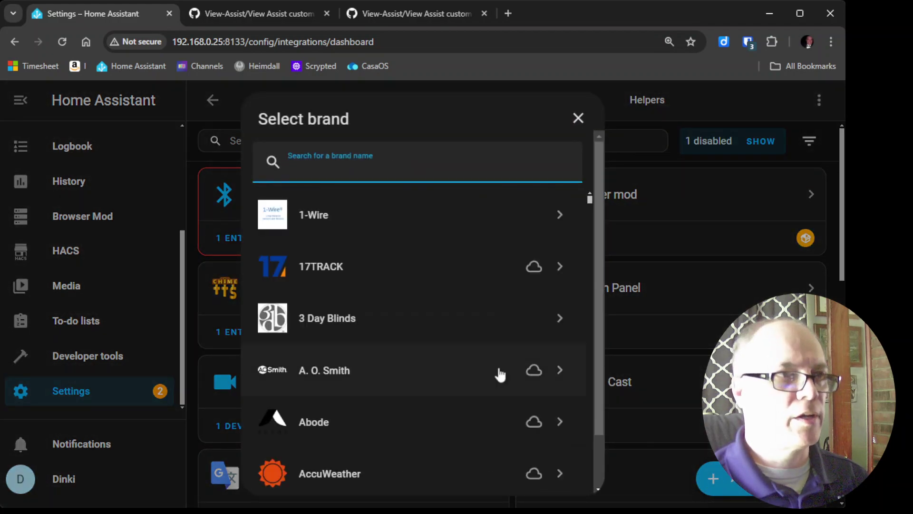
text(waze)
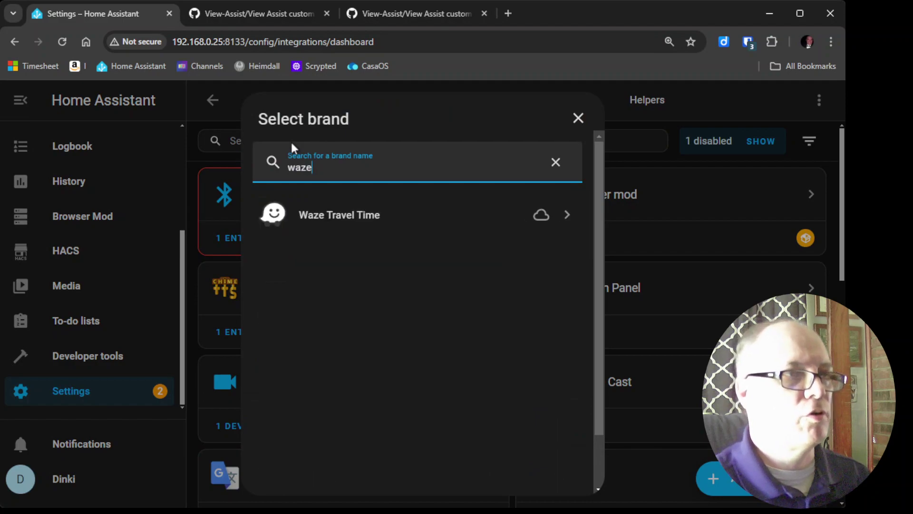
click(317, 209)
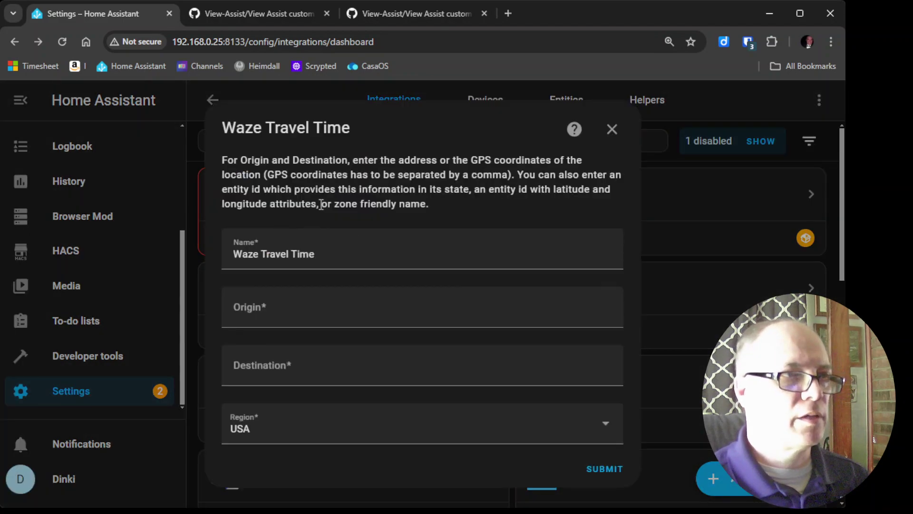
click(288, 316)
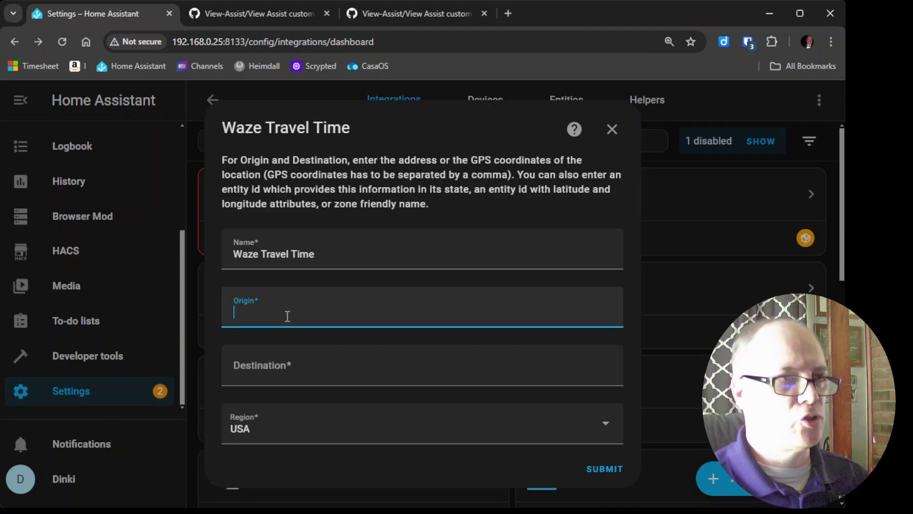
text(1600 Pennsylvania Avenue NW, Washington, DC 20500)
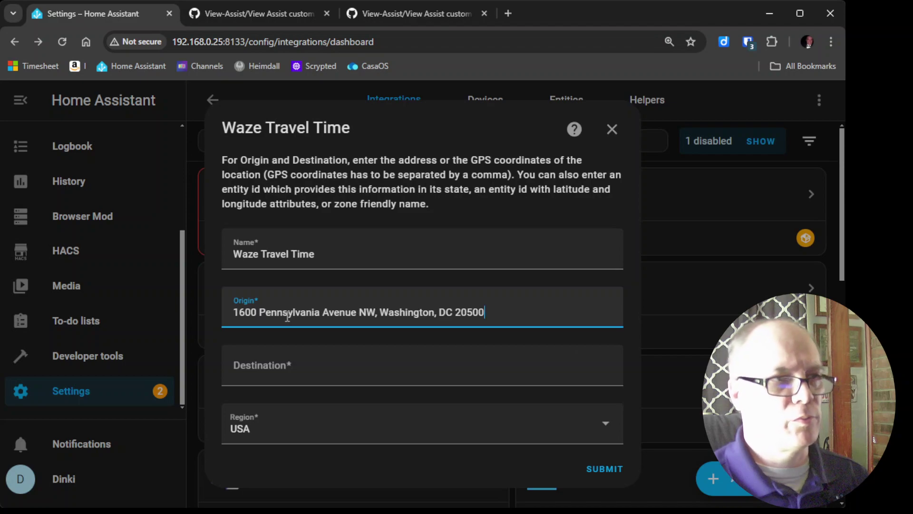
click(342, 365)
text(1600 Pennsylvania Avenue NW, Washington, DC 20500)
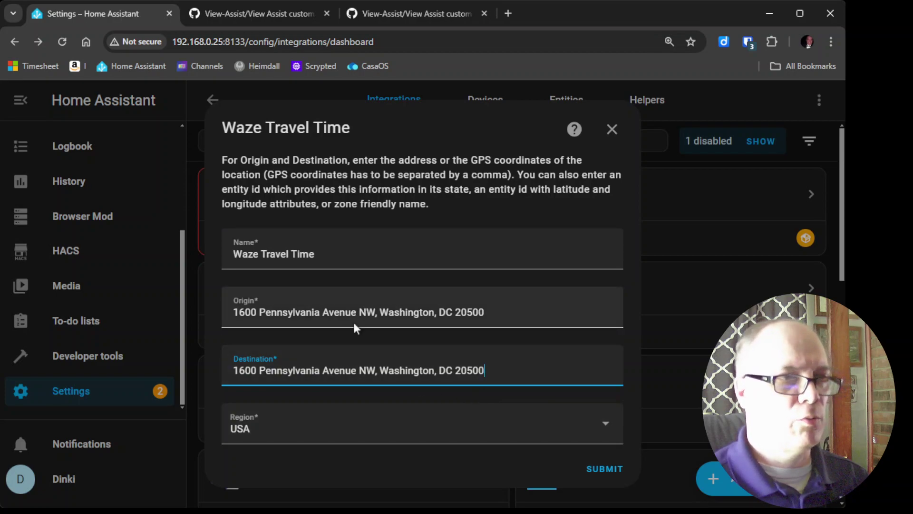
Submit the Waze Travel Time setup with region USA, then return to Overview
click(604, 469)
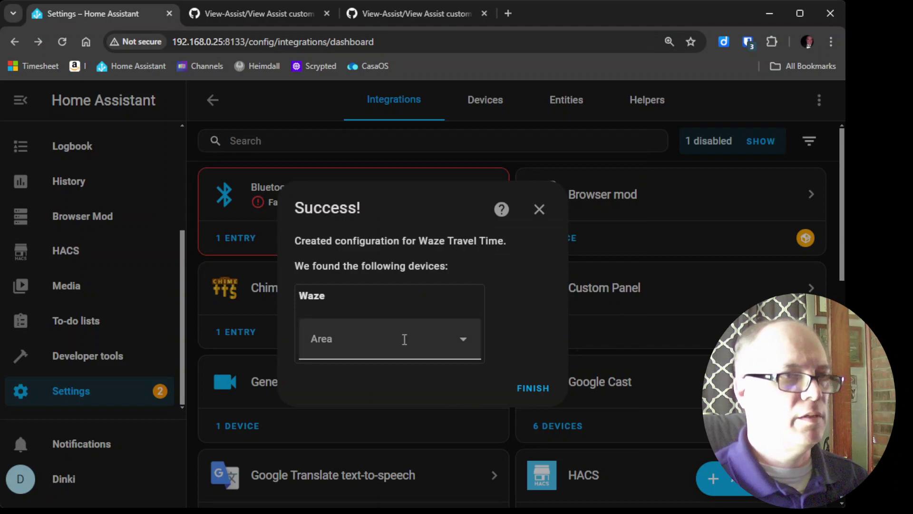
click(532, 388)
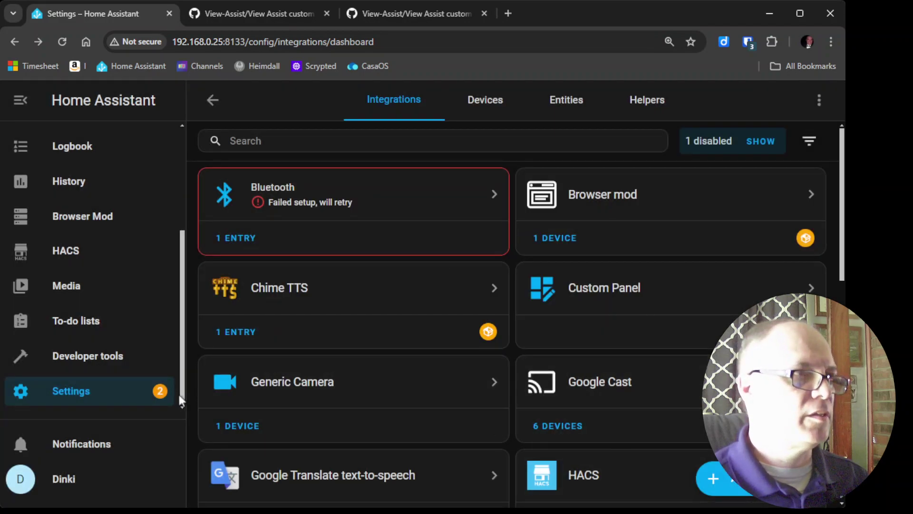
scroll(96, 322, up, 3)
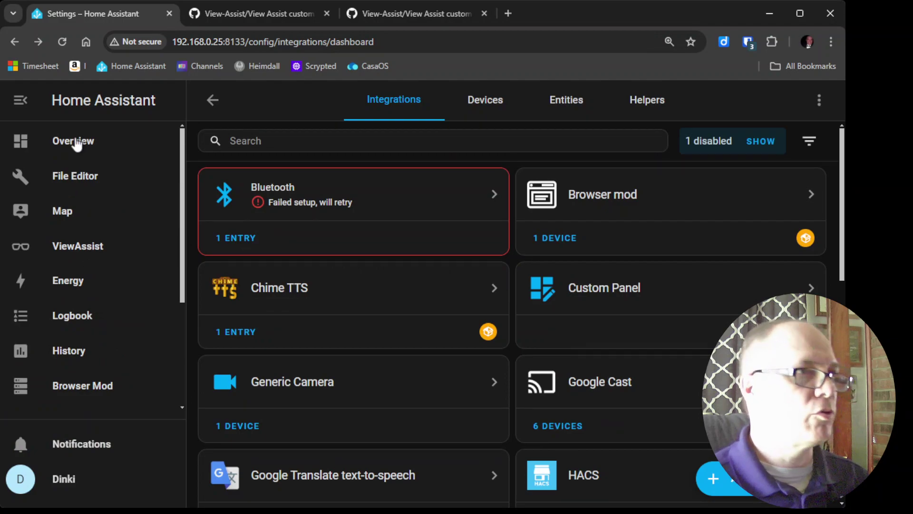
click(76, 142)
Send the Travel Times by Waze blueprint from its GitHub README to local Home Assistant
click(246, 11)
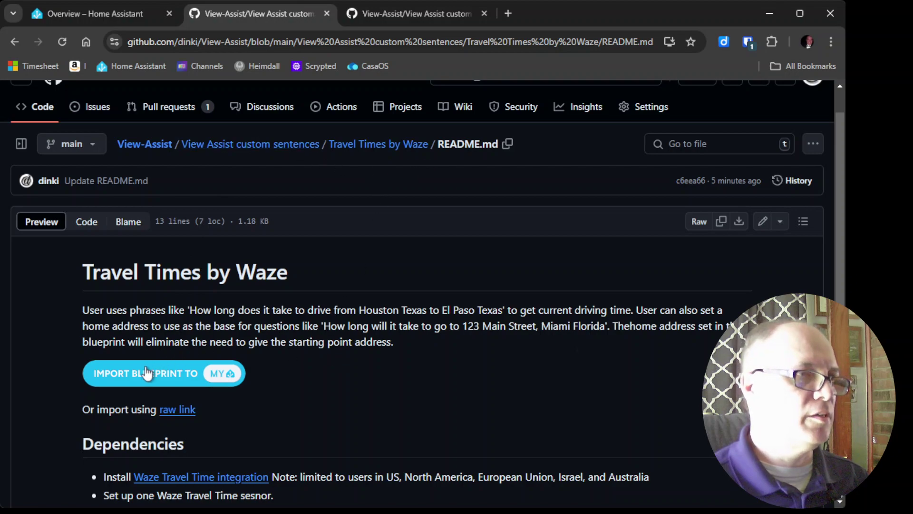
click(179, 378)
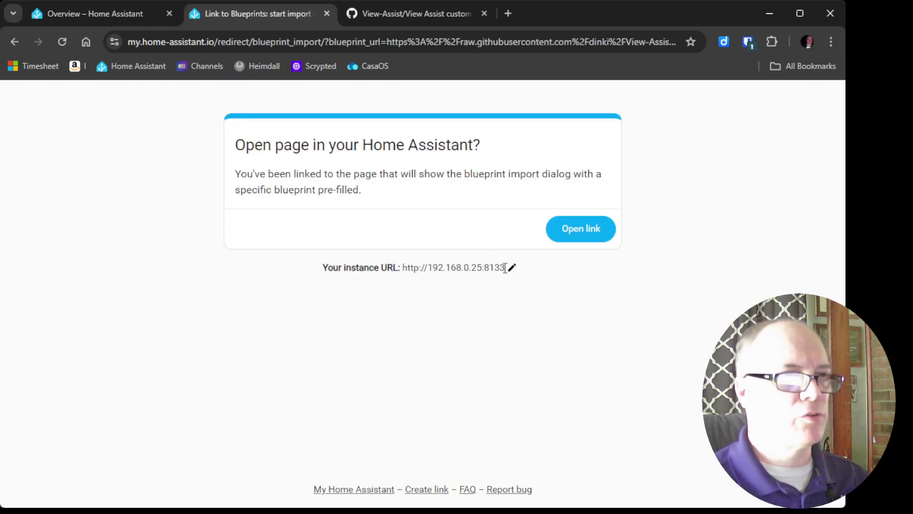
click(567, 231)
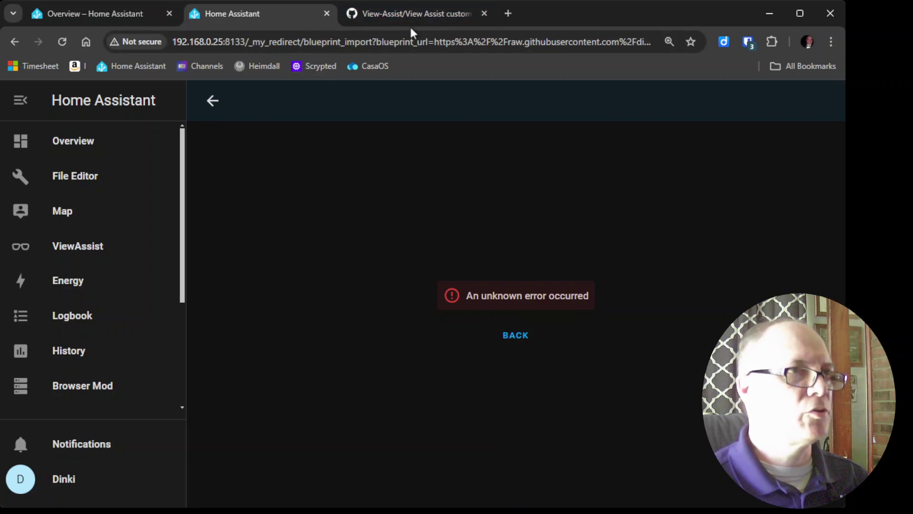
Open blueprint-traveltimesbywaze.yaml in the Travel Times by Waze GitHub folder
click(415, 14)
scroll(230, 160, up, 3)
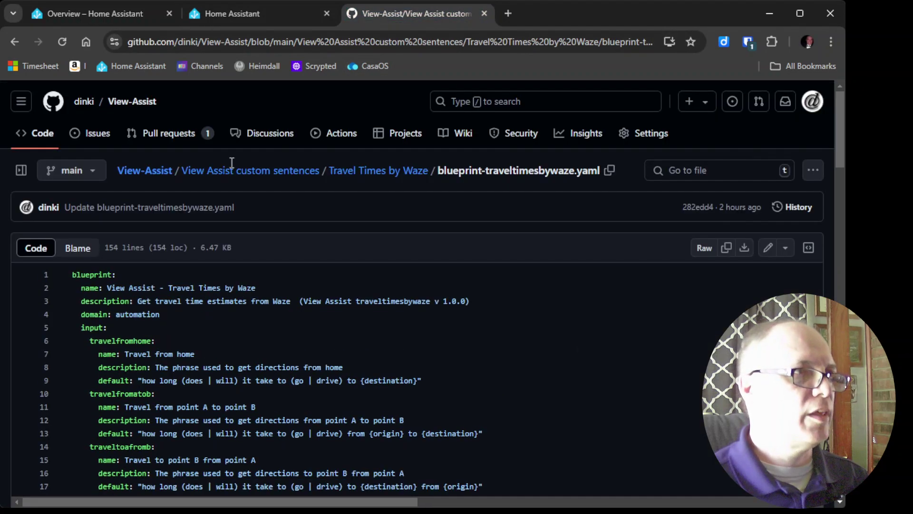
click(374, 179)
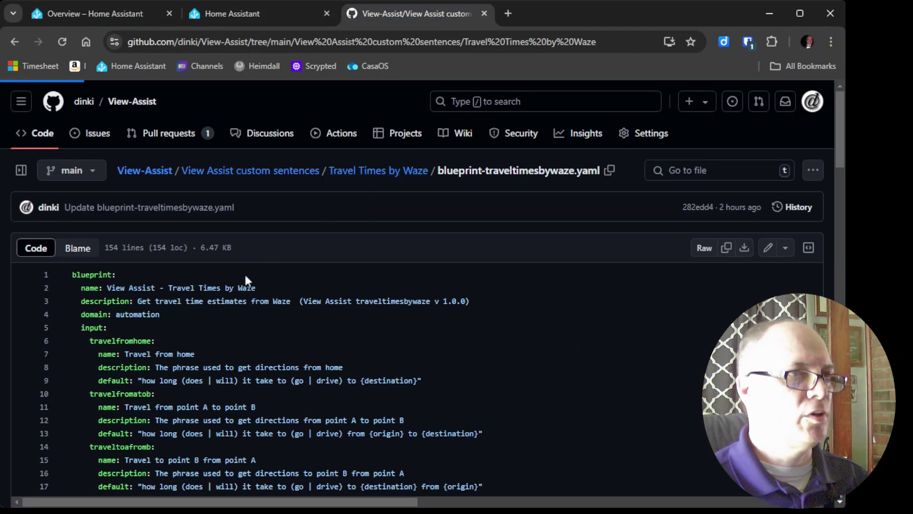
scroll(242, 326, down, 3)
scroll(235, 327, up, 1)
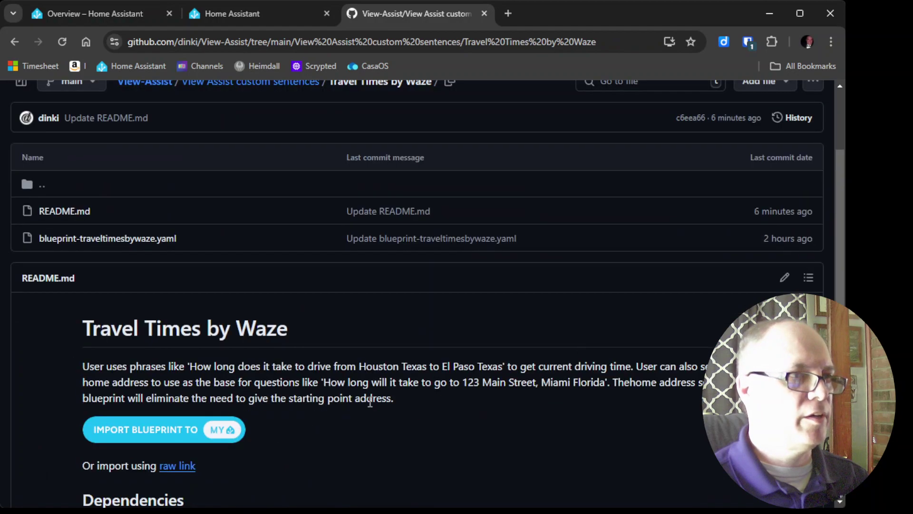
scroll(147, 229, down, 2)
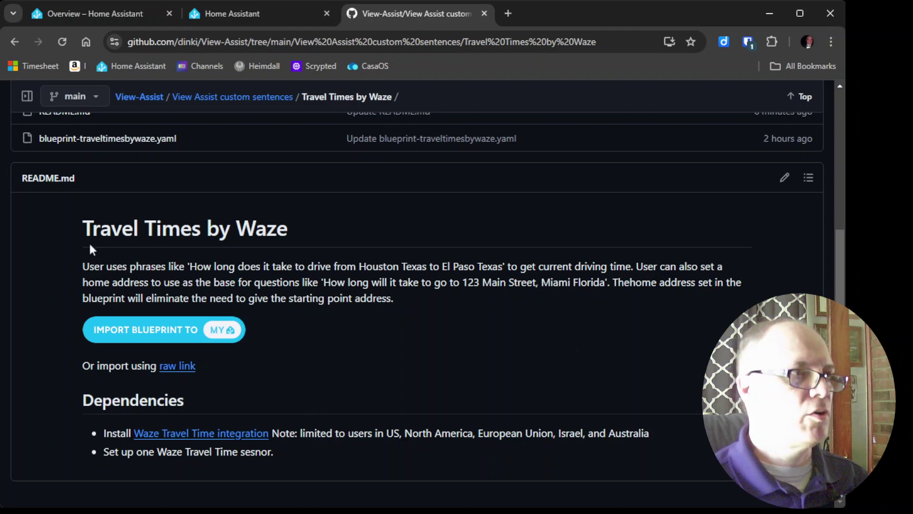
scroll(178, 281, up, 4)
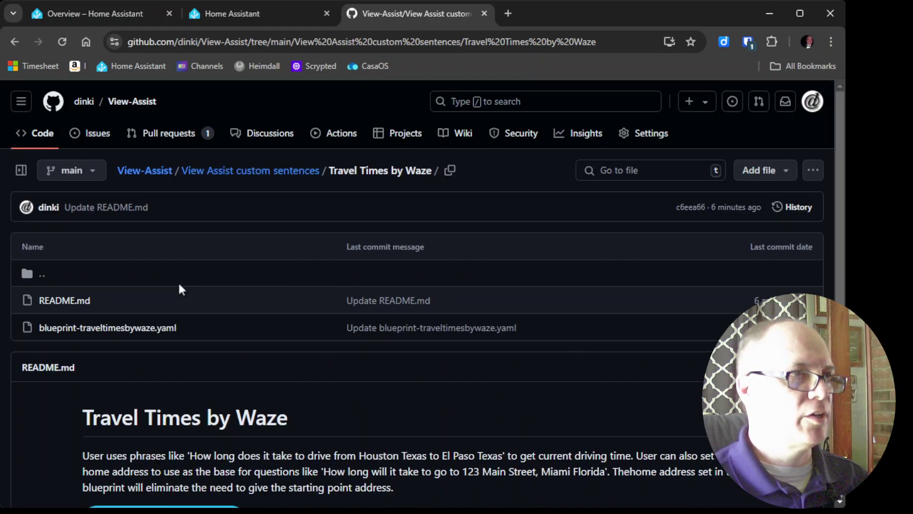
click(102, 333)
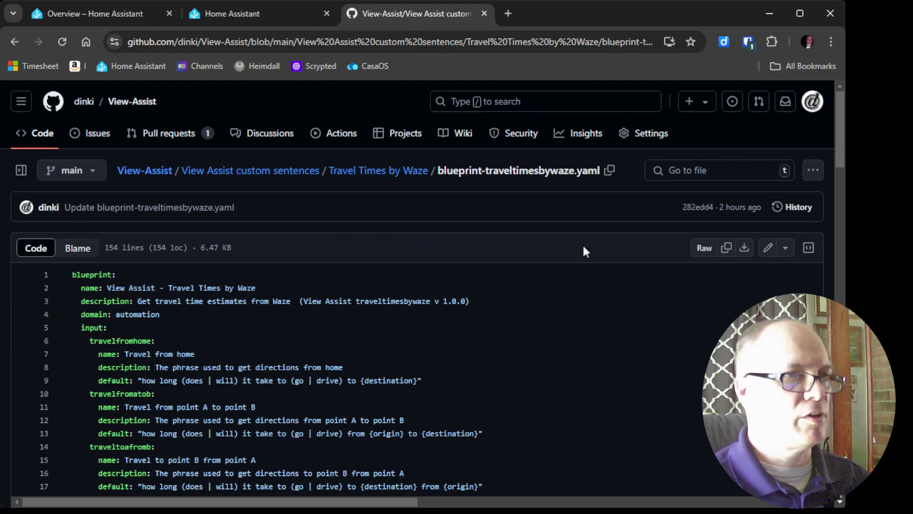
Show the raw blueprint file, select its URL, and return to the Home Assistant tab
click(704, 248)
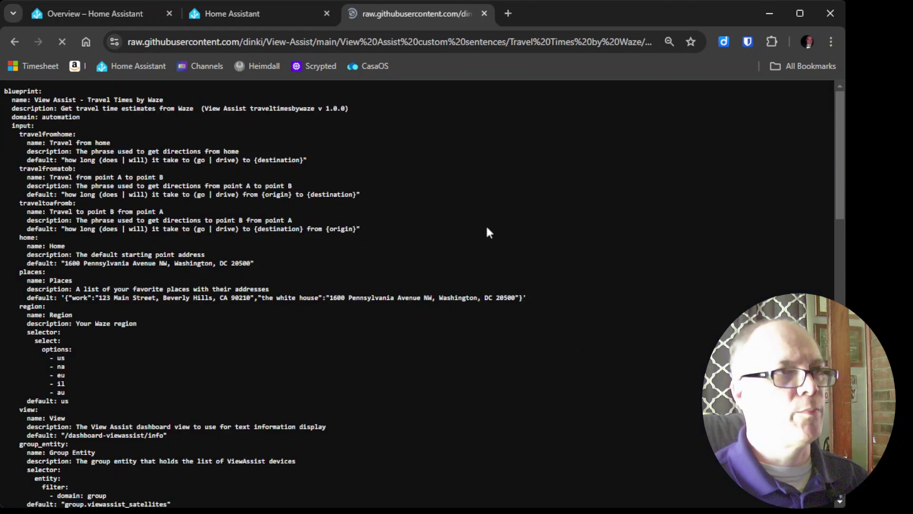
click(356, 44)
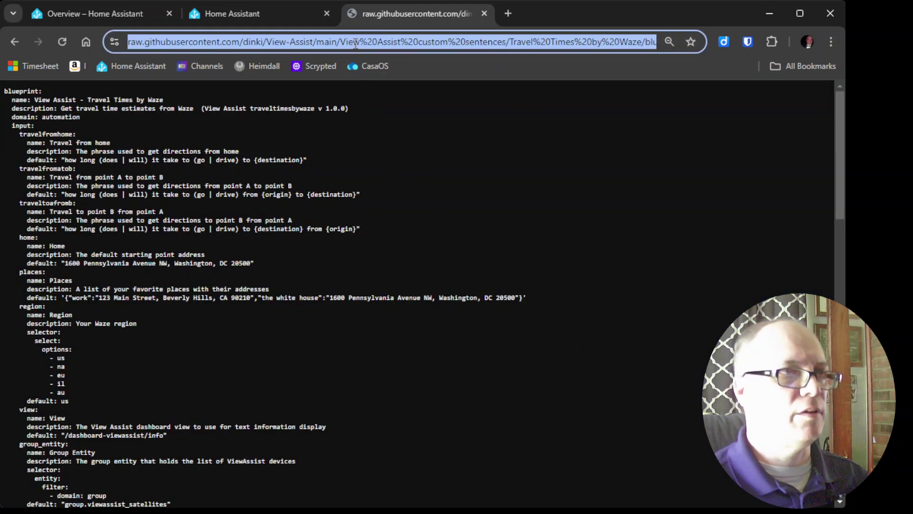
click(262, 10)
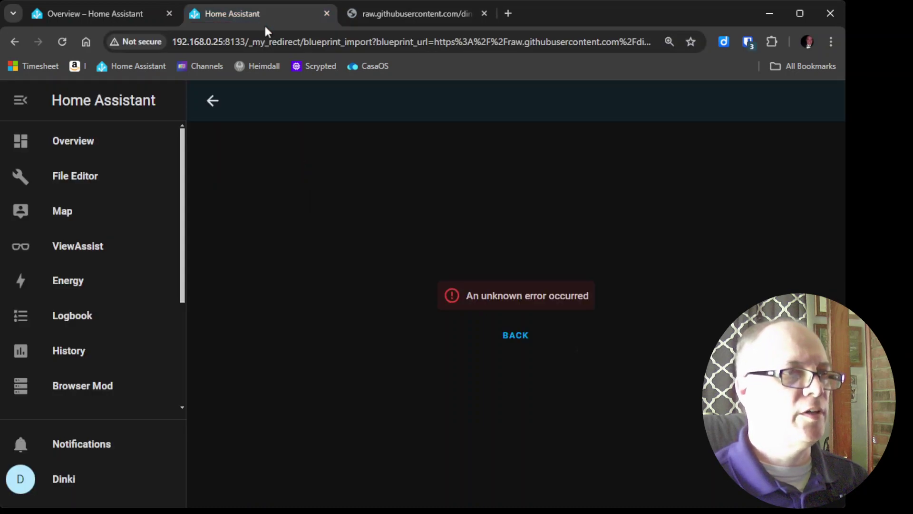
scroll(167, 309, down, 4)
Import the blueprint from the raw GitHub URL under Automations & scenes > Blueprints
click(88, 389)
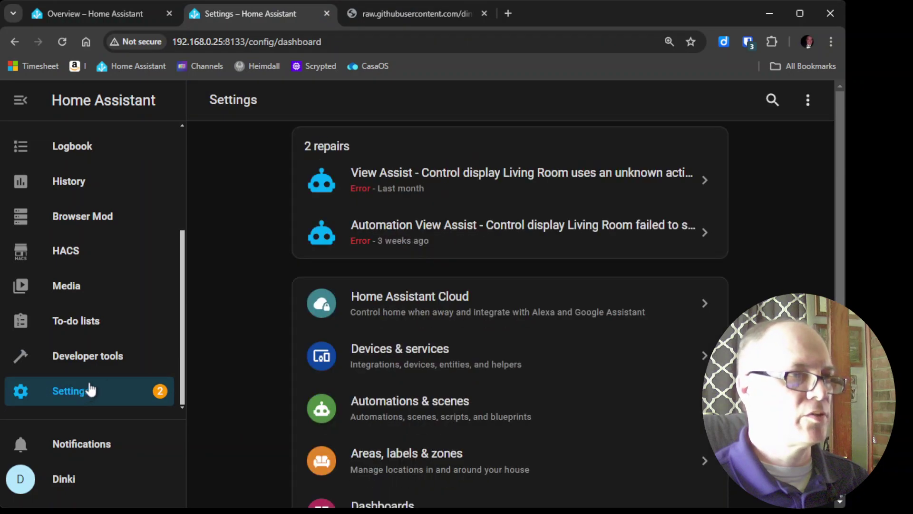
click(428, 430)
click(637, 103)
click(709, 478)
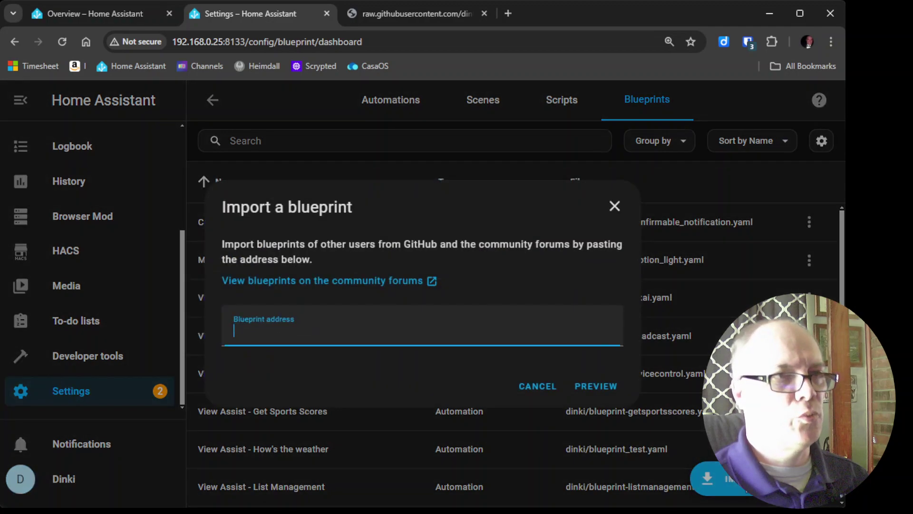
key(ctrl+v)
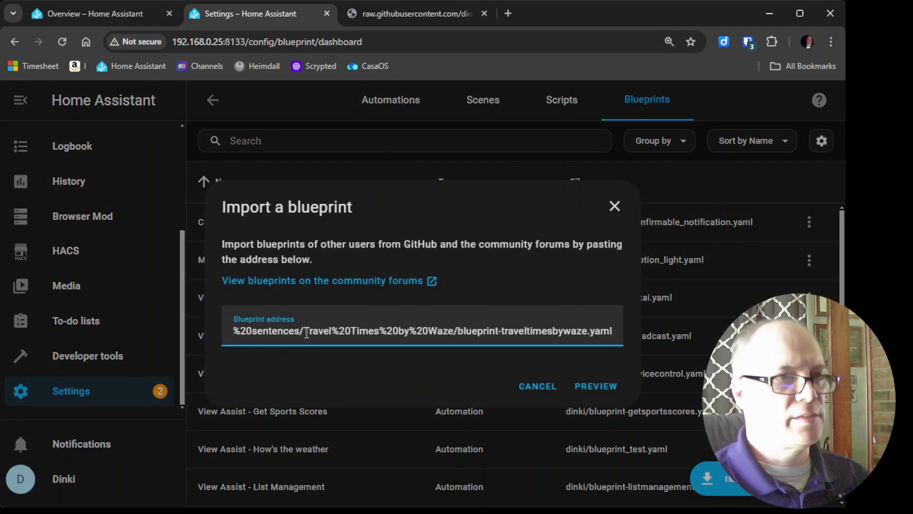
click(592, 388)
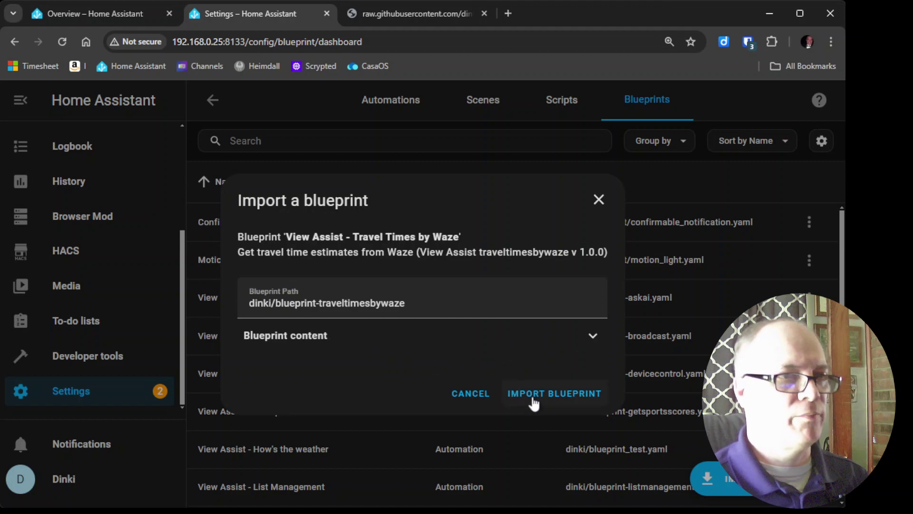
click(550, 397)
scroll(404, 357, down, 6)
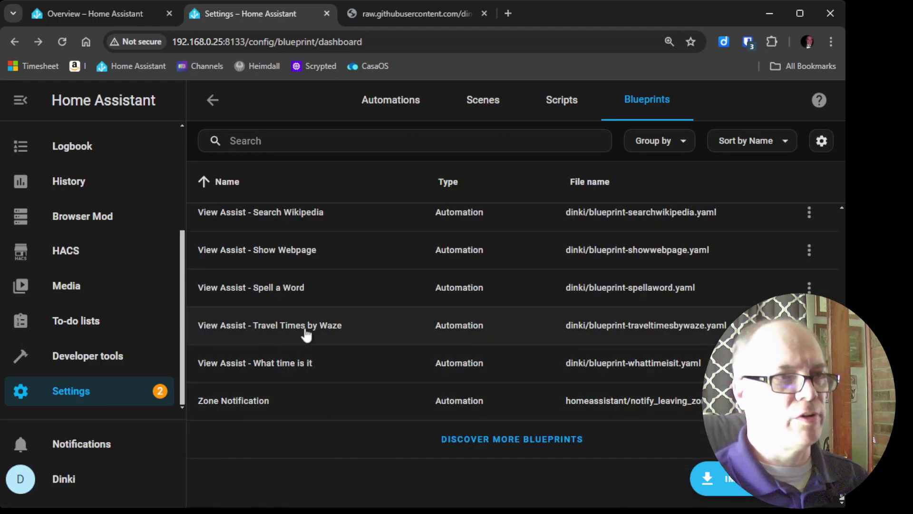
click(305, 328)
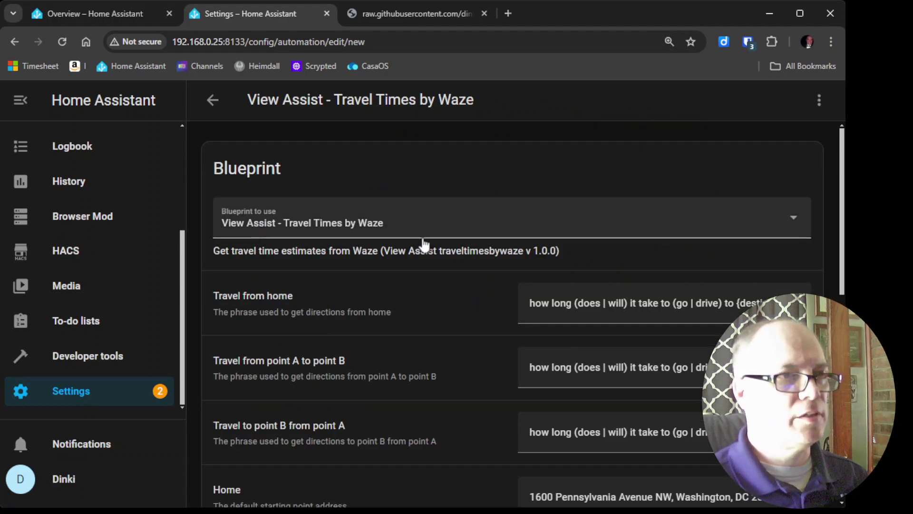
scroll(492, 320, down, 1)
click(643, 248)
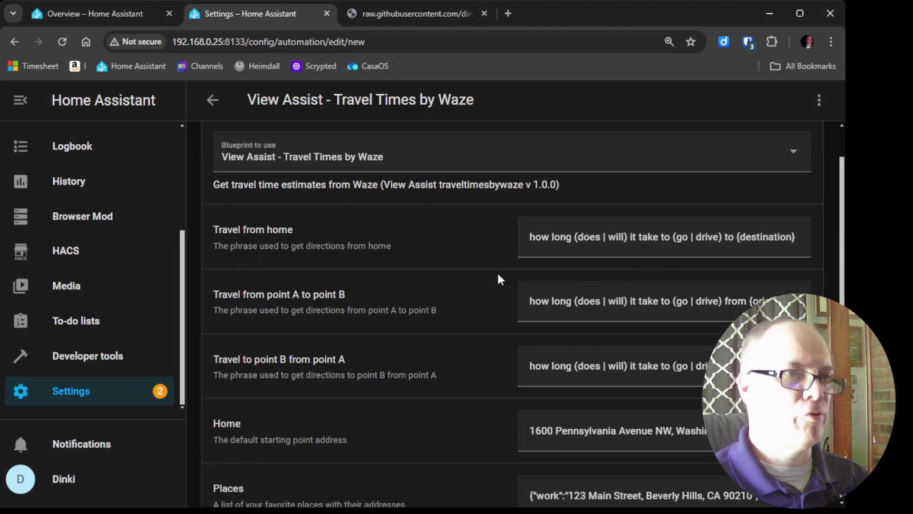
scroll(498, 278, down, 1)
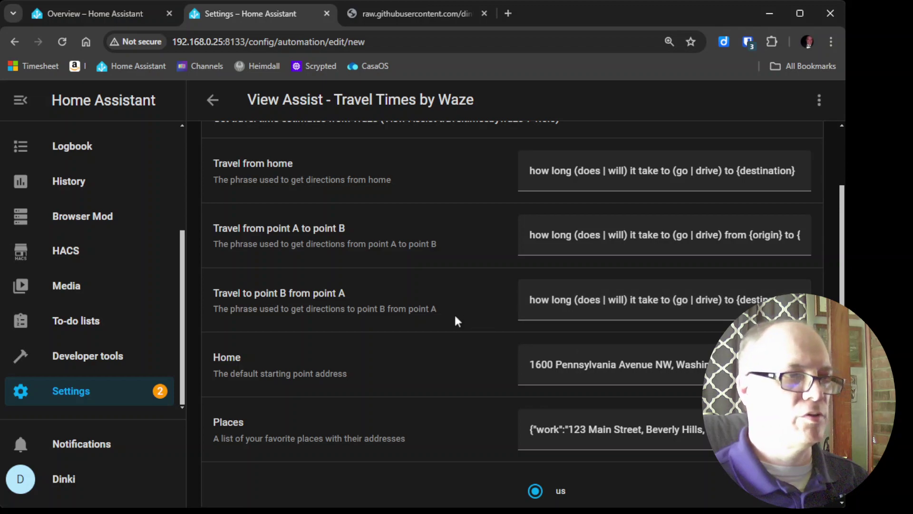
scroll(455, 313, down, 1)
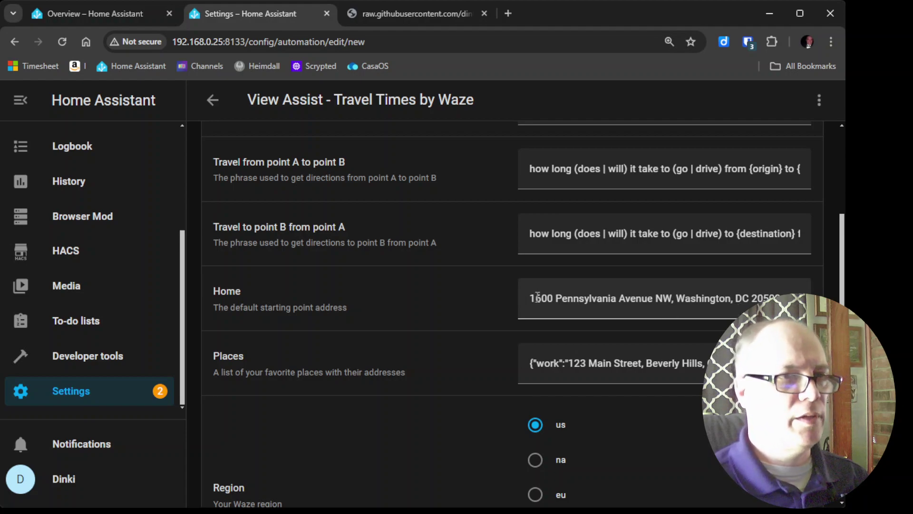
scroll(537, 297, down, 1)
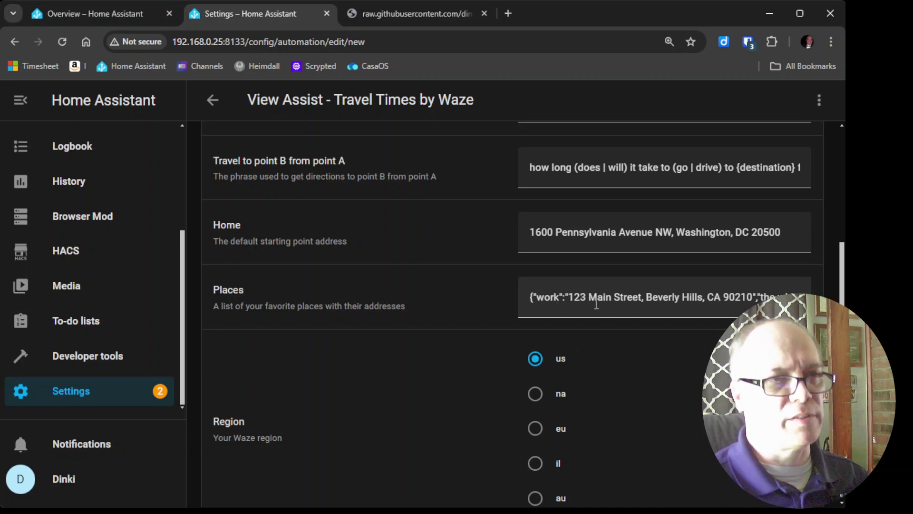
Replace 'work' with 'school' in the Places list and select its Main Street address
double_click(550, 297)
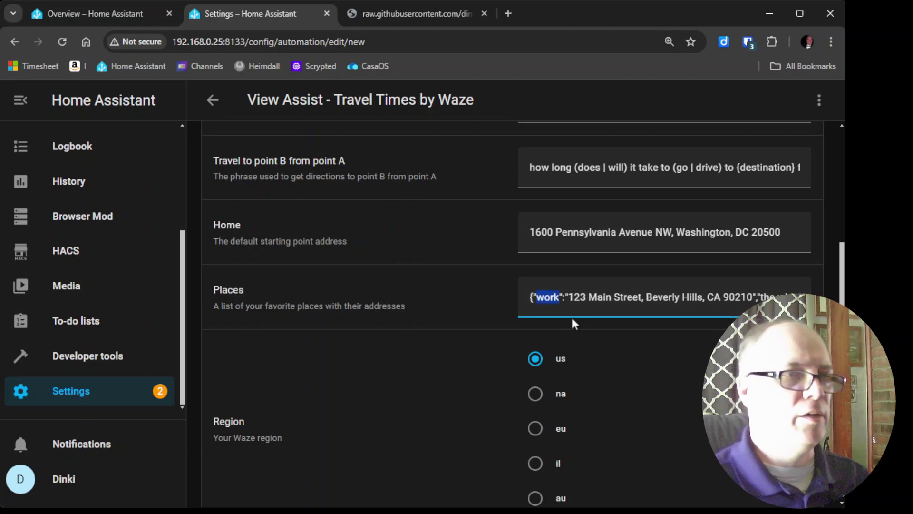
text(school)
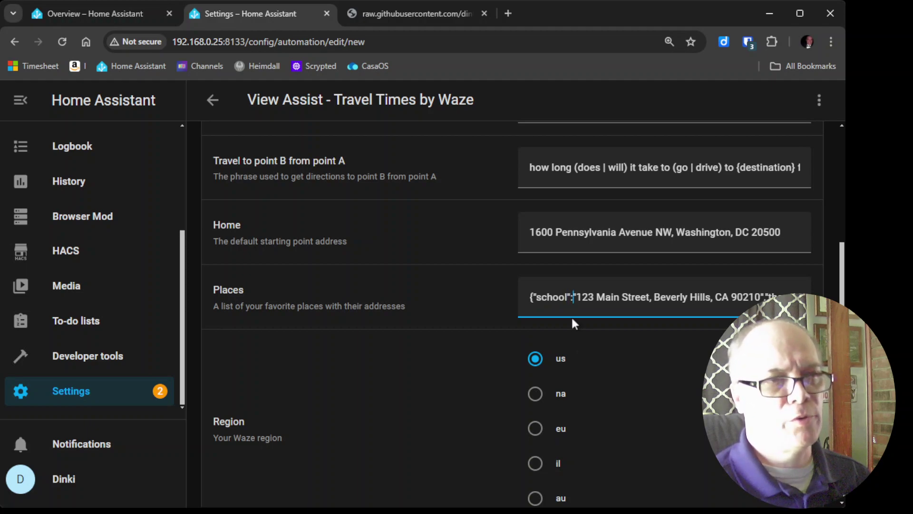
key(Right)
key(Right)
key(Right)
key(Right)
key(Right)
key(Right)
key(Right)
key(Right)
key(Right)
key(Right)
key(Right)
key(Right)
key(Right)
key(Right)
key(Right)
key(Right)
key(Right)
key(Right)
key(Right)
key(Right)
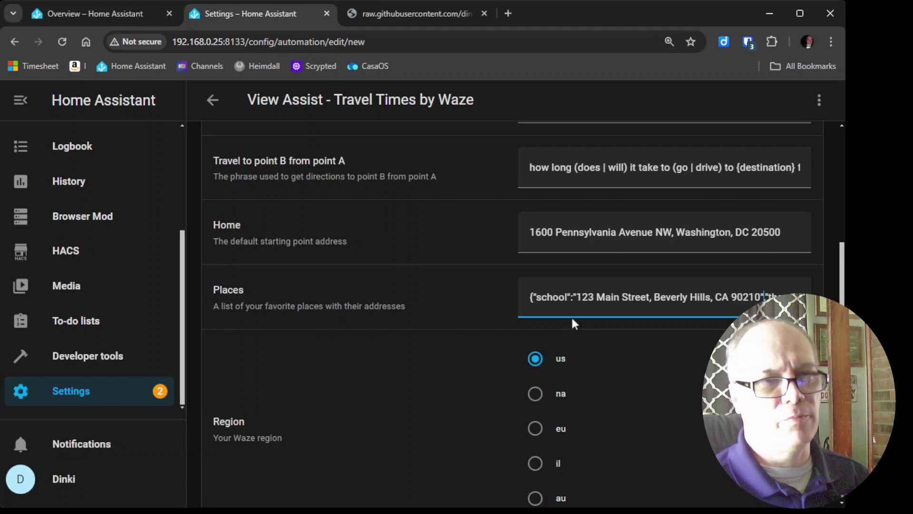
key(Left)
key(Left)
key(shift+Left)
key(shift+Left)
key(shift+Left)
key(shift+Left)
key(shift+Left)
key(shift+Left)
key(shift+Left)
key(shift+Left)
key(shift+Left)
key(shift+Left)
key(shift+Left)
key(shift+Left)
key(shift+Left)
key(shift+Left)
key(shift+Left)
key(shift+Left)
key(shift+Left)
key(shift+Left)
key(shift+Left)
key(shift+Left)
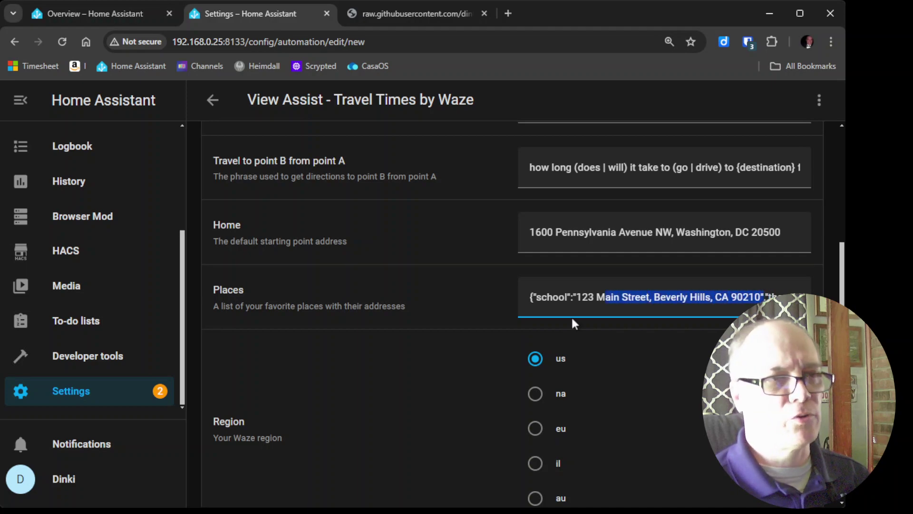
key(shift+Left)
key(shift+Left)
key(shift+Left)
key(shift+Left)
key(shift+Left)
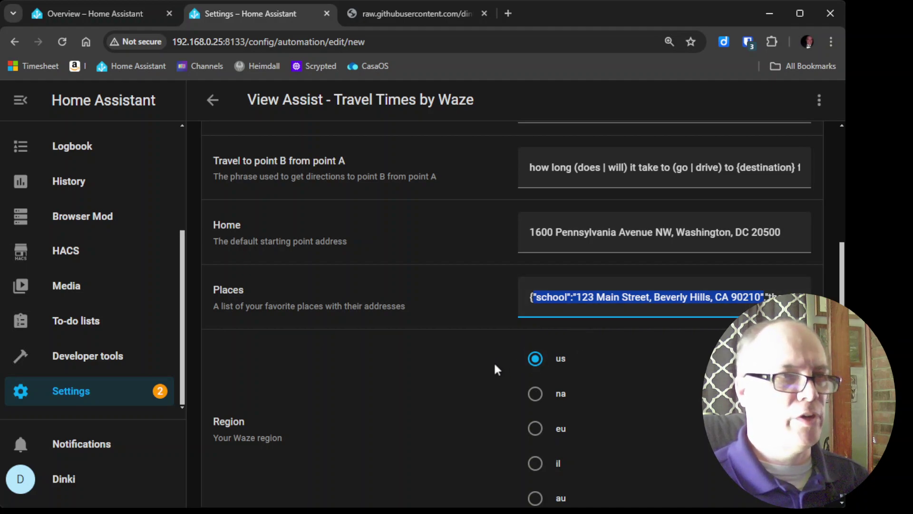
scroll(475, 355, down, 1)
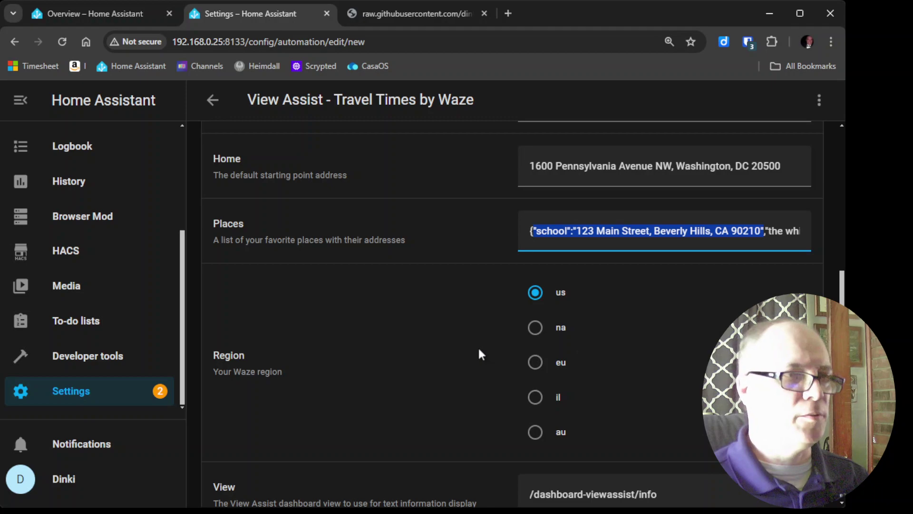
scroll(479, 352, down, 1)
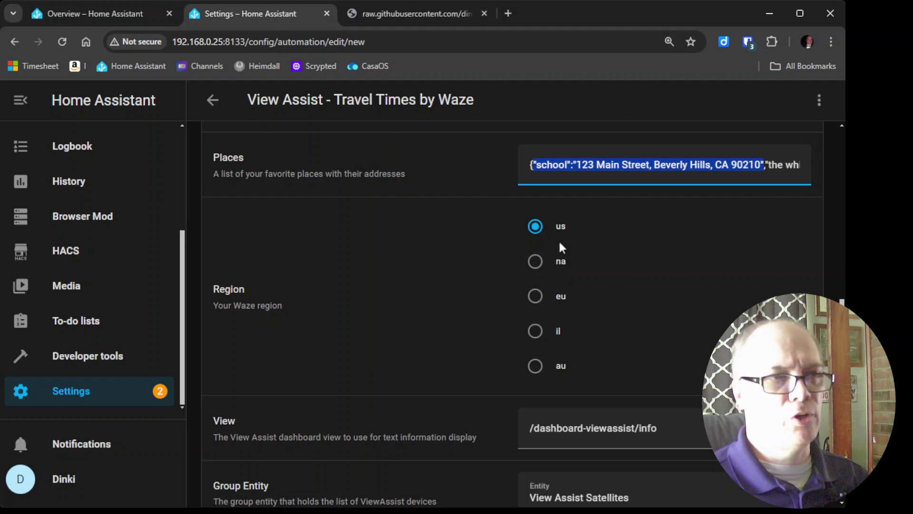
scroll(575, 300, down, 1)
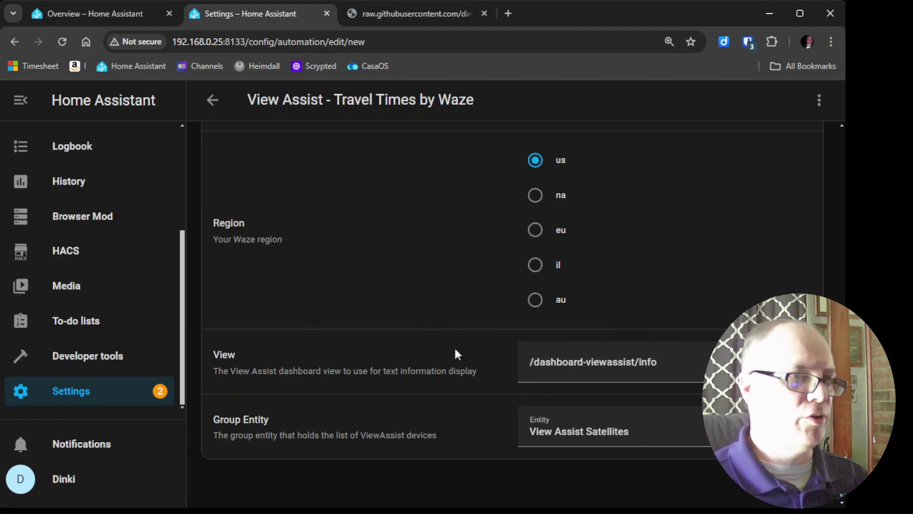
scroll(455, 351, down, 1)
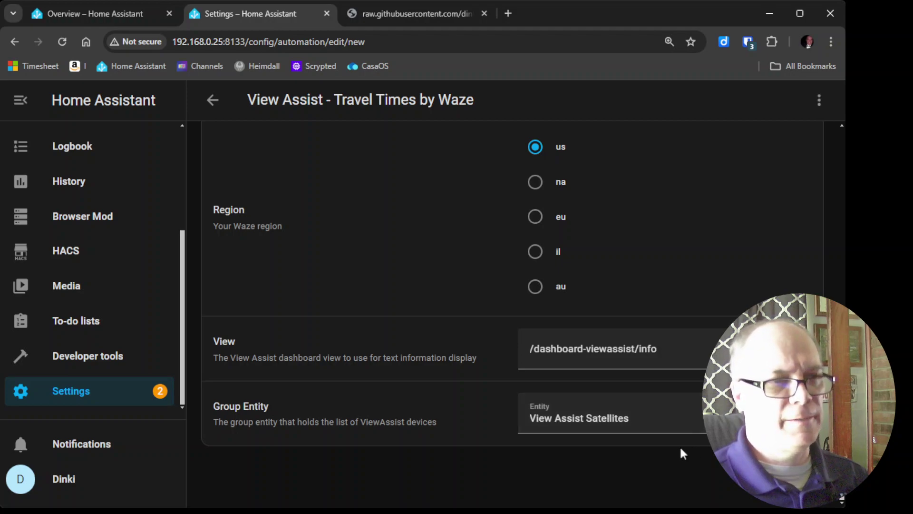
Save the automation, keeping the name View Assist - Travel Times by Waze
click(790, 481)
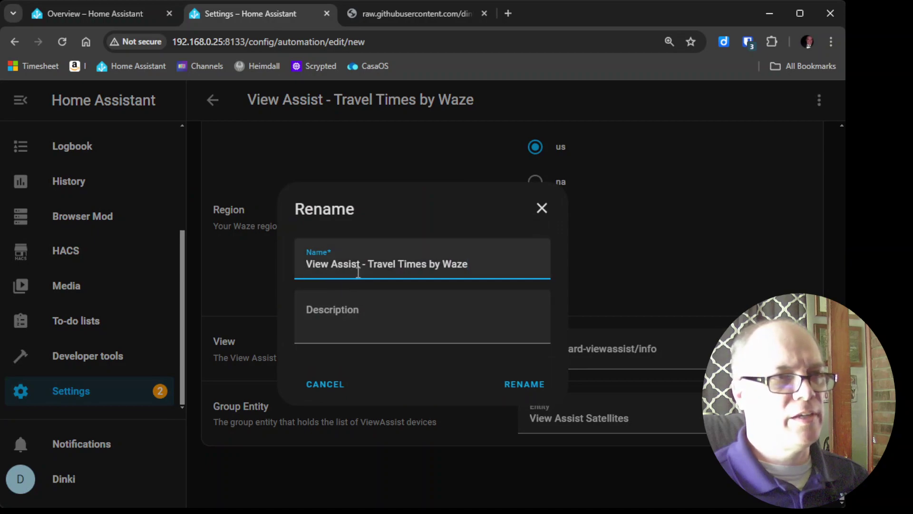
click(529, 384)
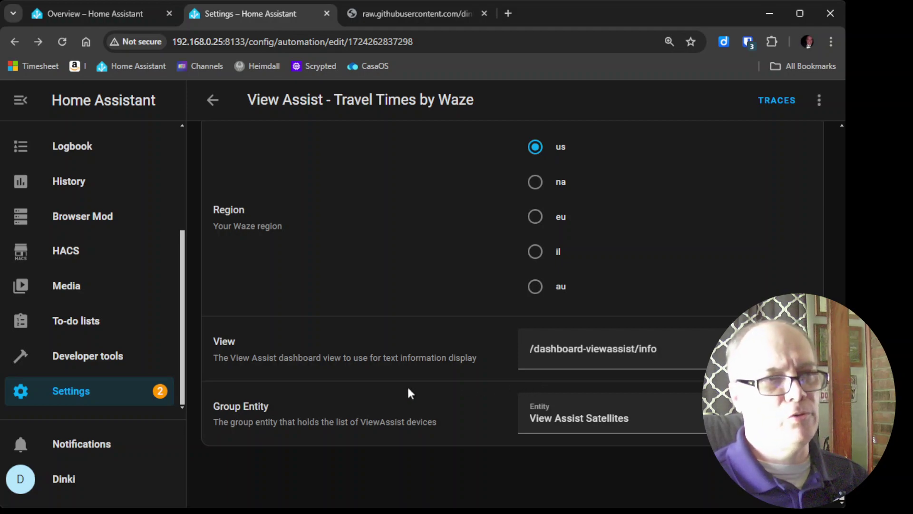
scroll(409, 392, up, 5)
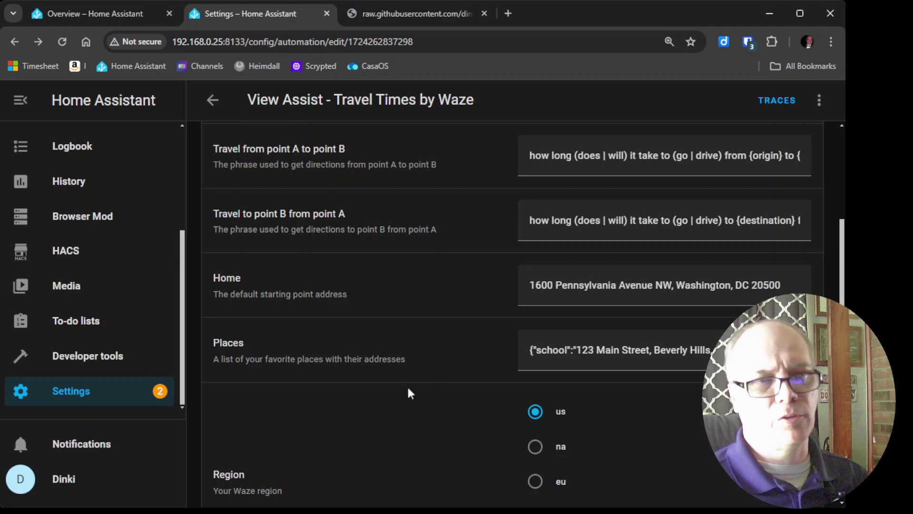
scroll(409, 392, down, 3)
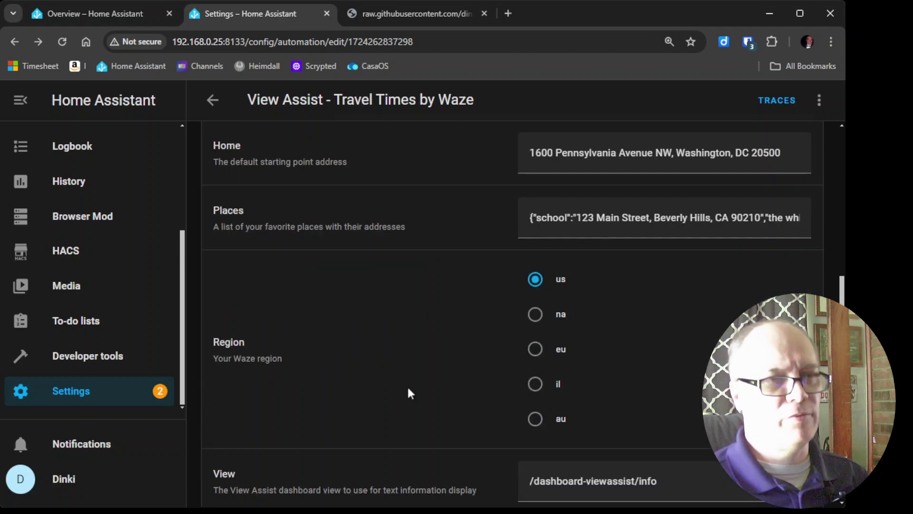
scroll(410, 393, down, 2)
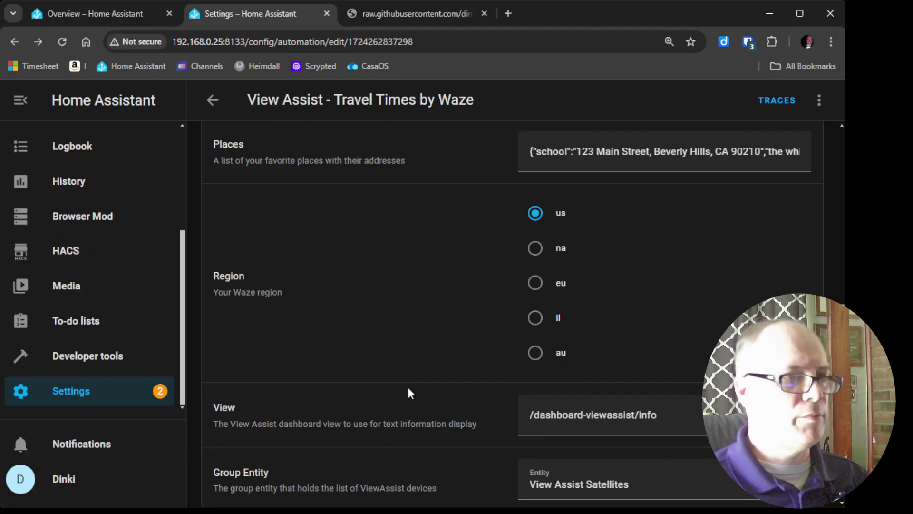
scroll(410, 393, down, 2)
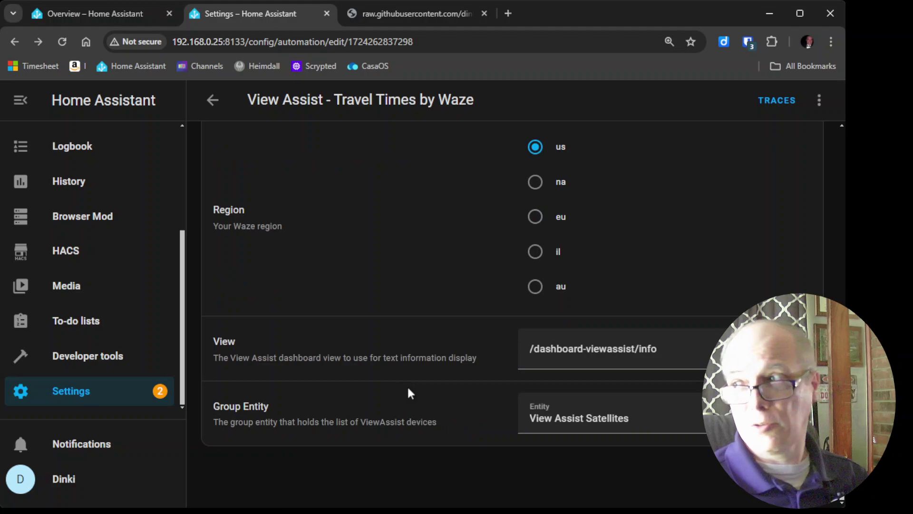